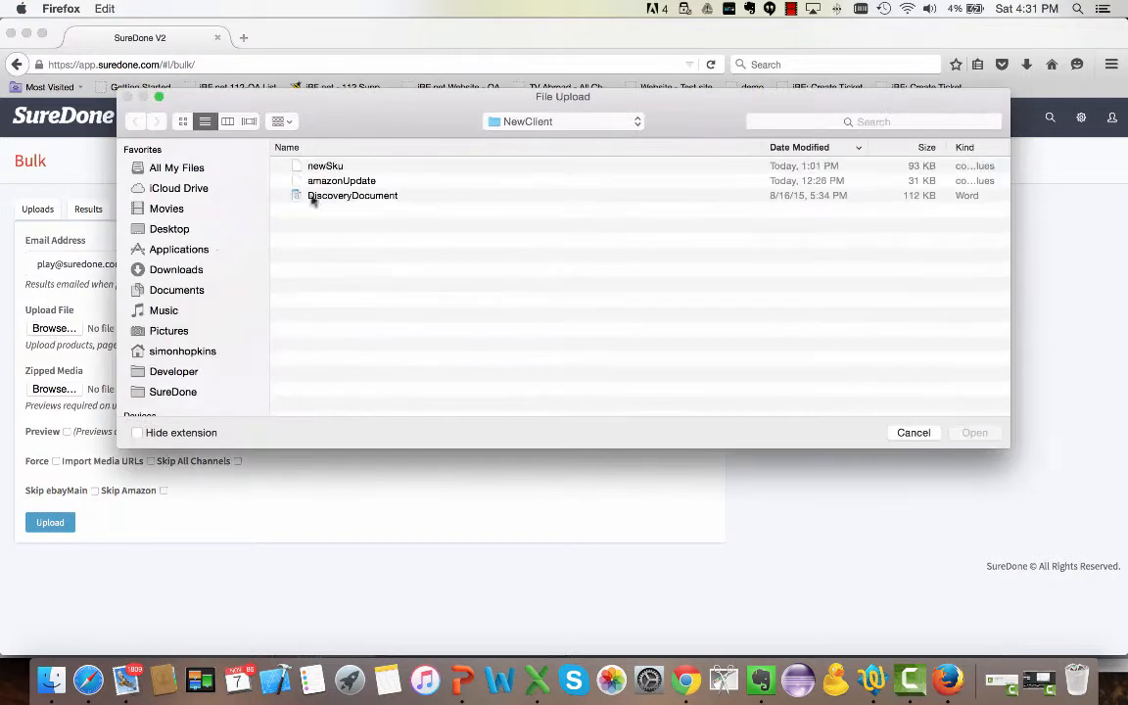
Pick amazonUpdate.csv as the bulk upload file and upload it.
double_click(350, 182)
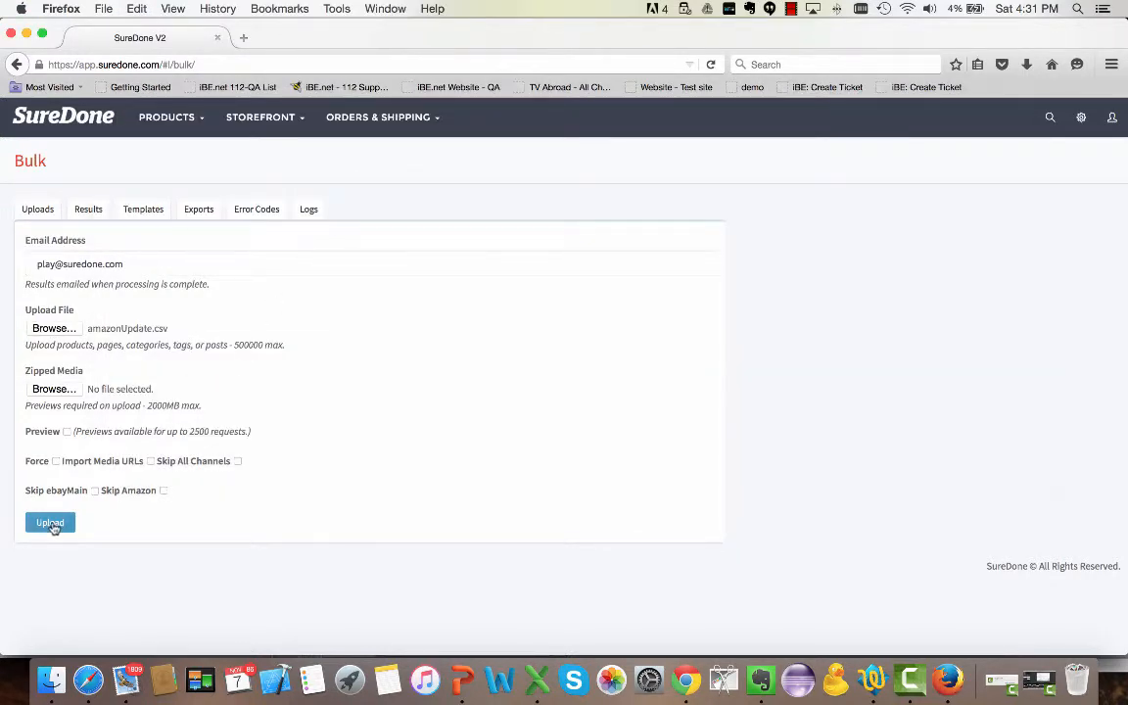
left_click(51, 523)
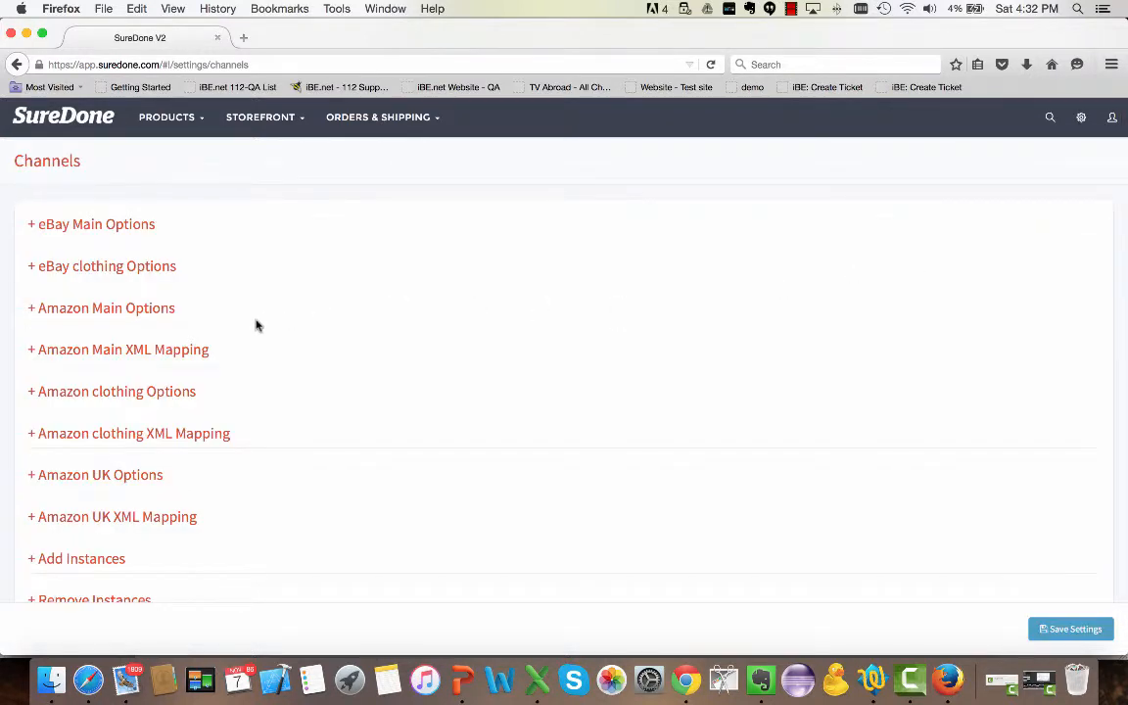
In Amazon Main Options, enable the Skip Other Channels, File Only and Large Media URLs (File Only) import options and save.
left_click(95, 310)
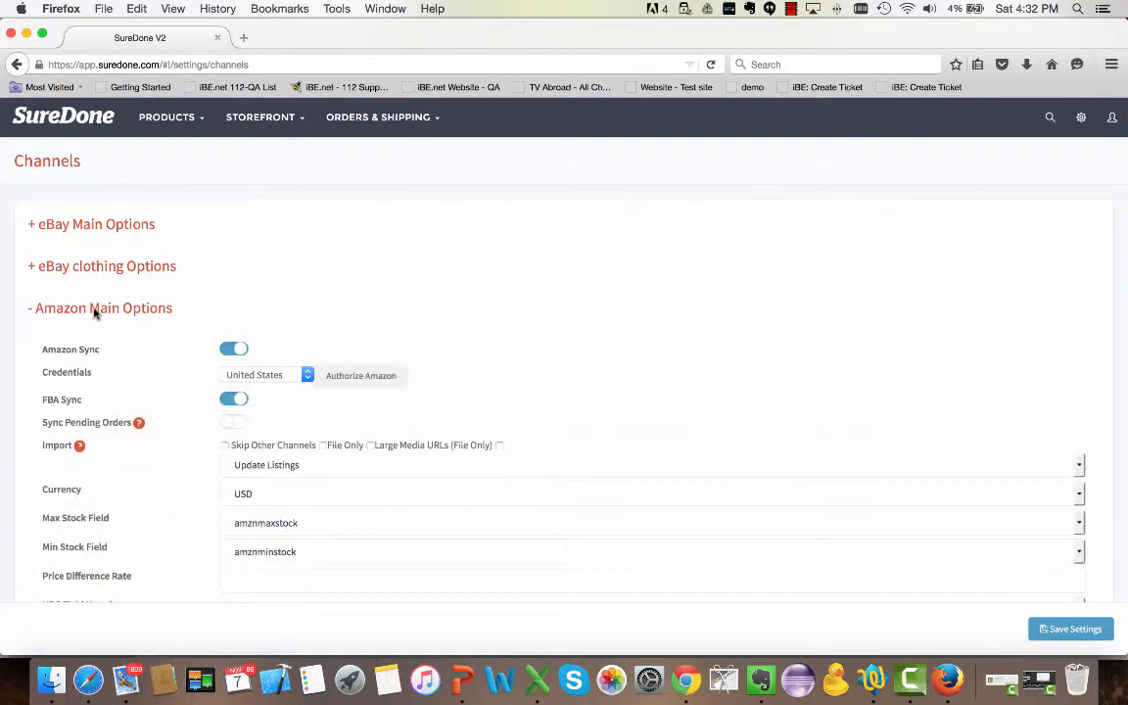
scroll(169, 402, "down", 2)
scroll(169, 402, "down", 2)
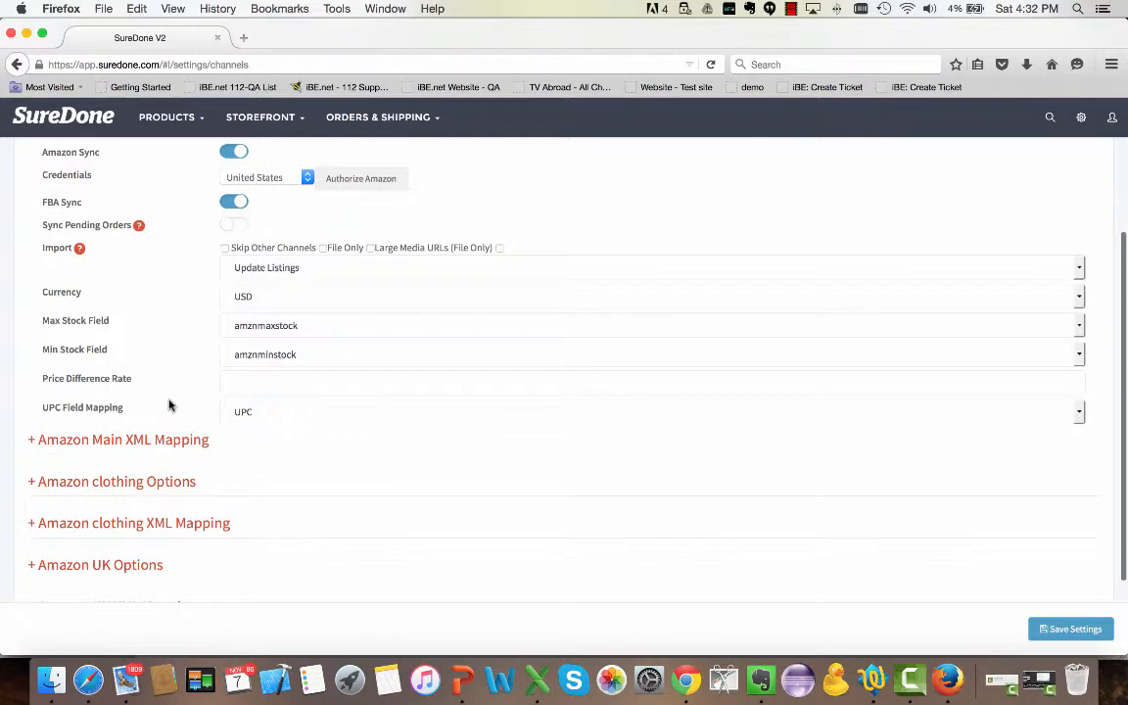
left_click(224, 251)
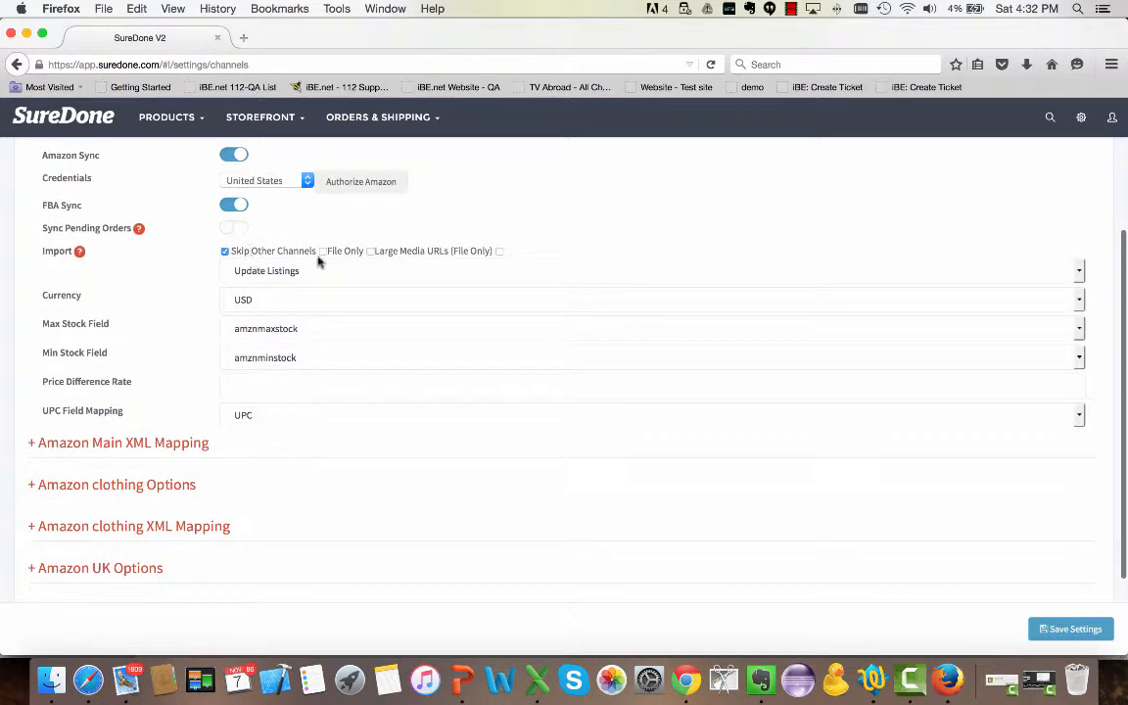
left_click(324, 251)
left_click(371, 251)
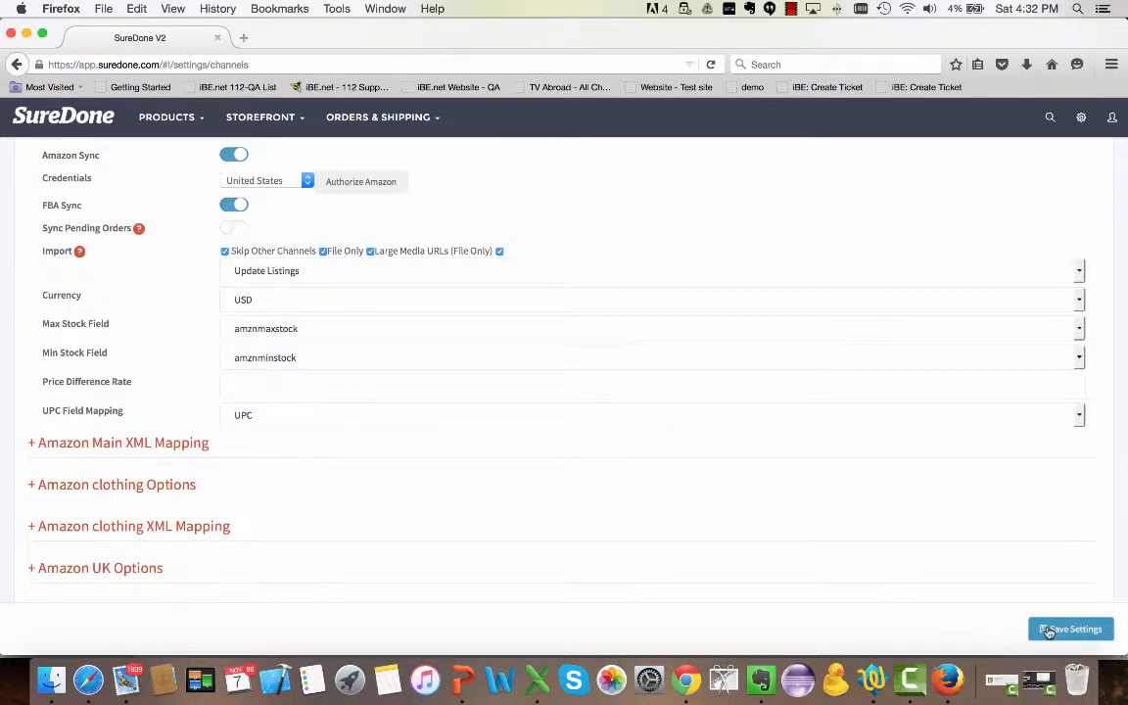
left_click(1048, 632)
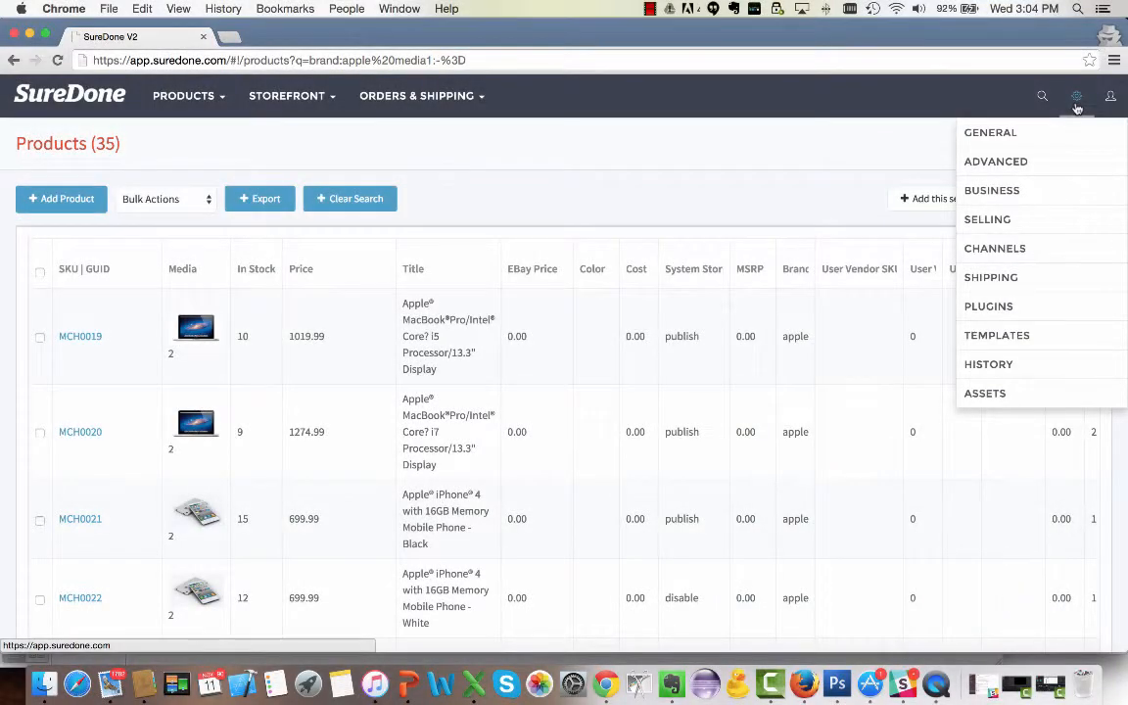
Open channel settings and in eBay Main Options enable Categories, Skip Other Channels and File Only imports, then save.
left_click(1021, 251)
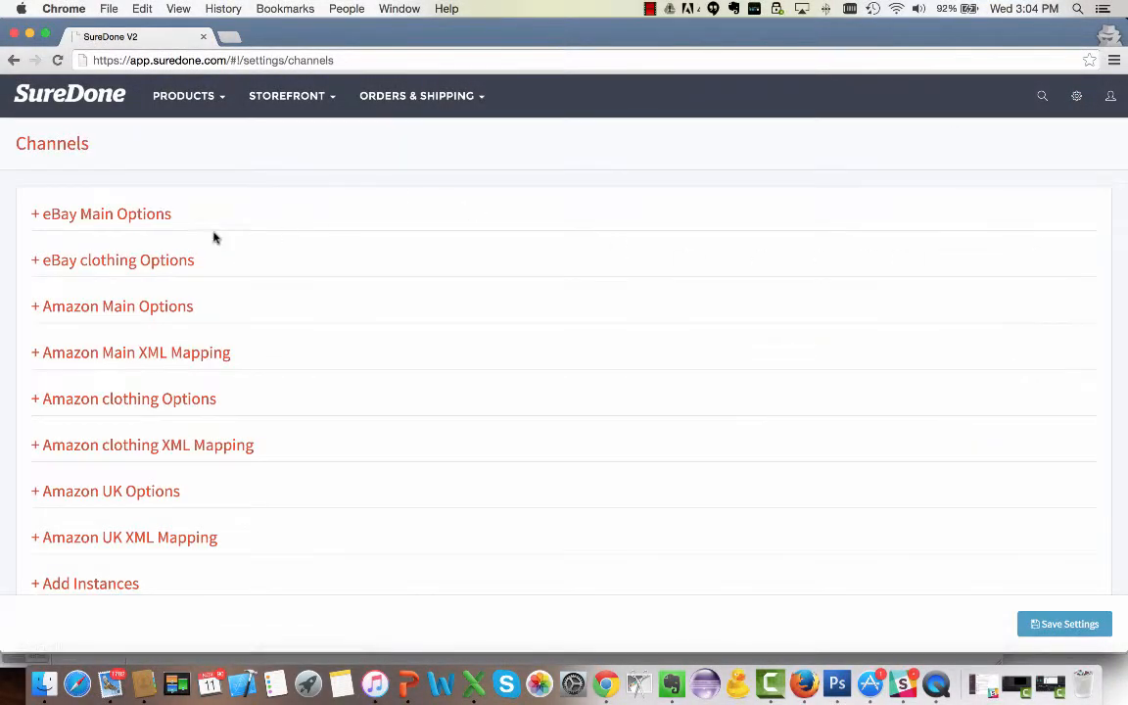
left_click(133, 217)
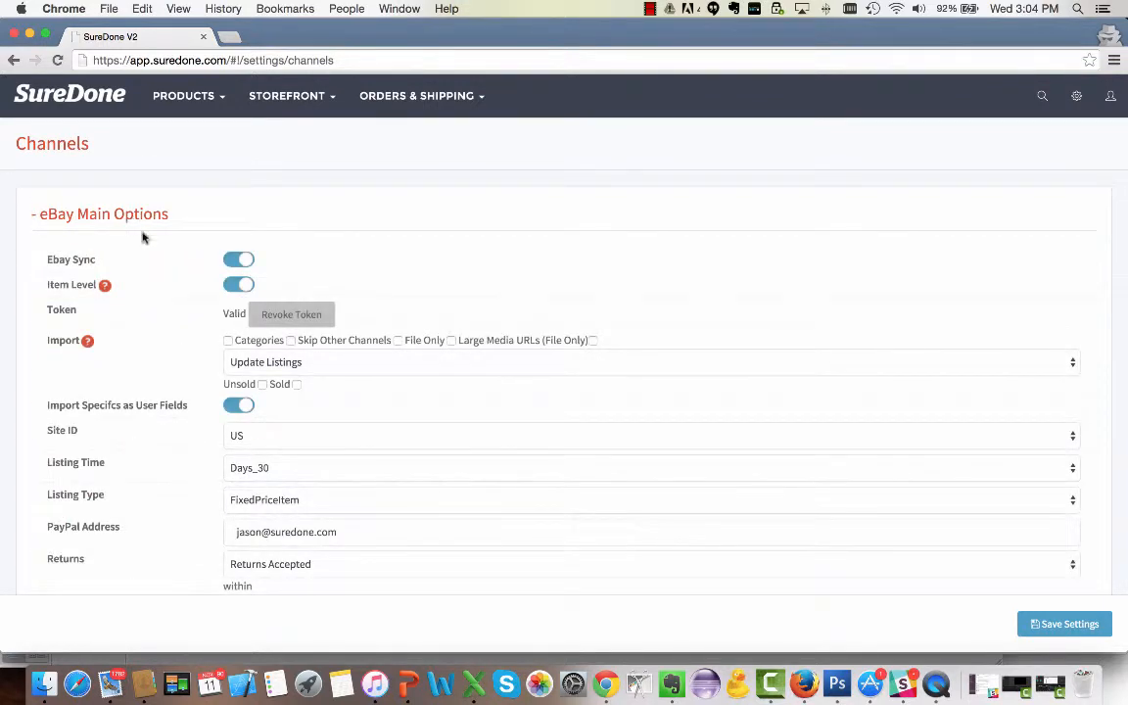
left_click(229, 341)
left_click(291, 340)
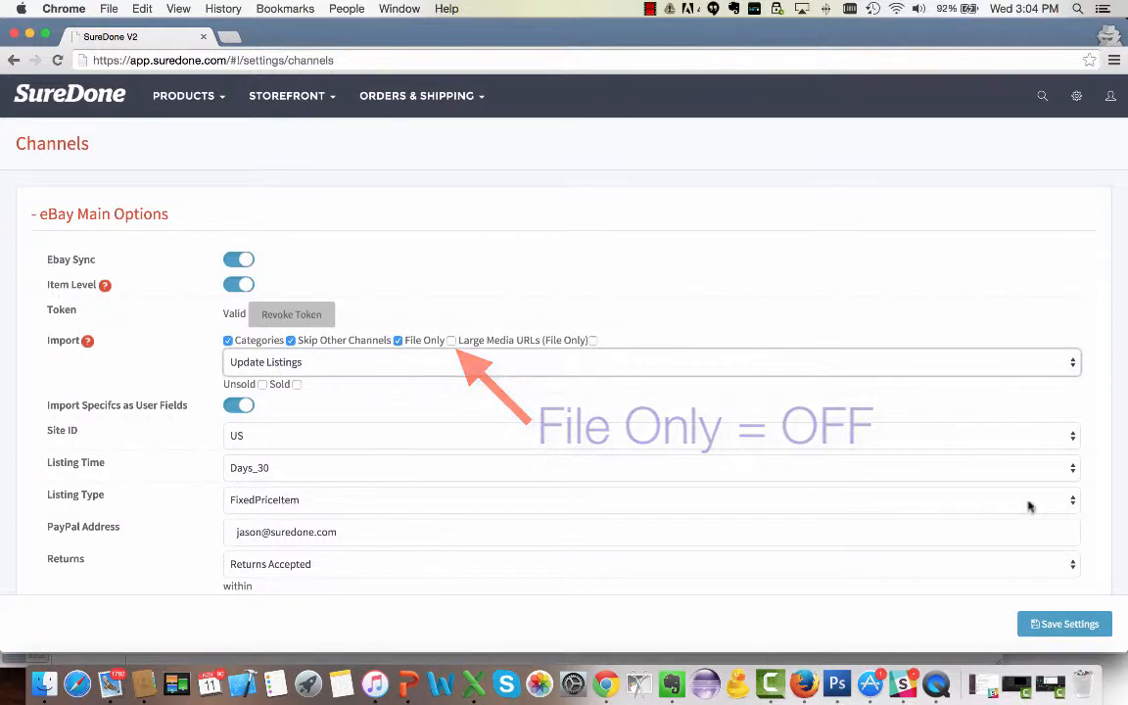
left_click(1067, 626)
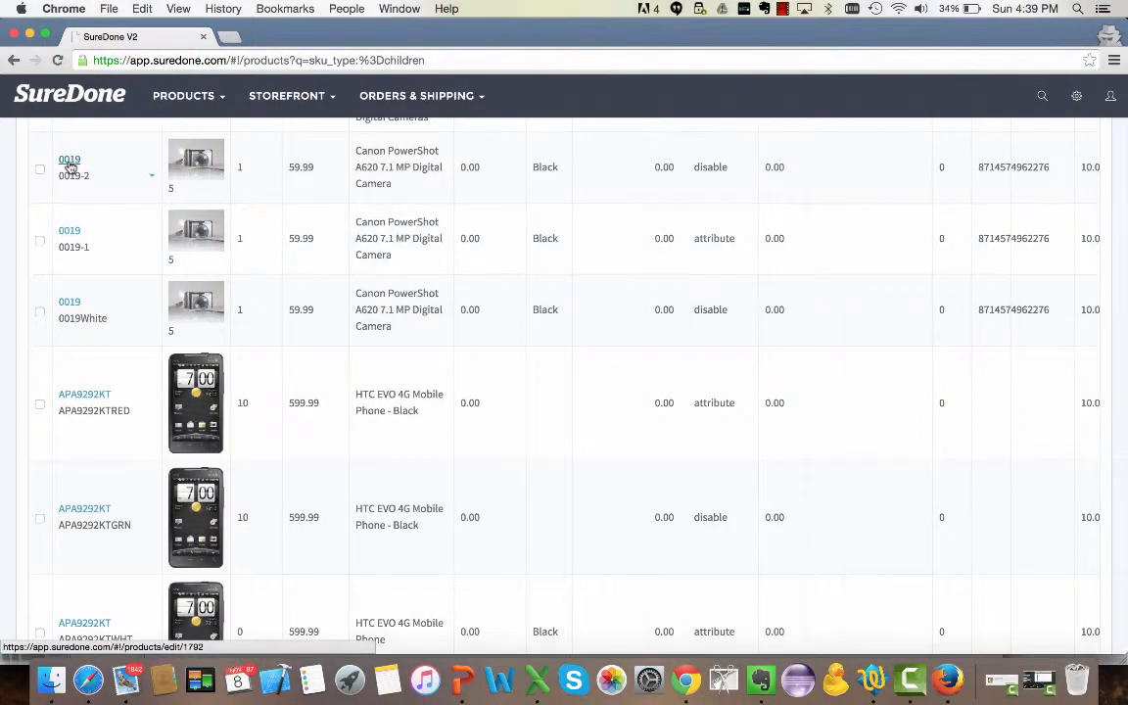
left_click(69, 162)
left_click(49, 197)
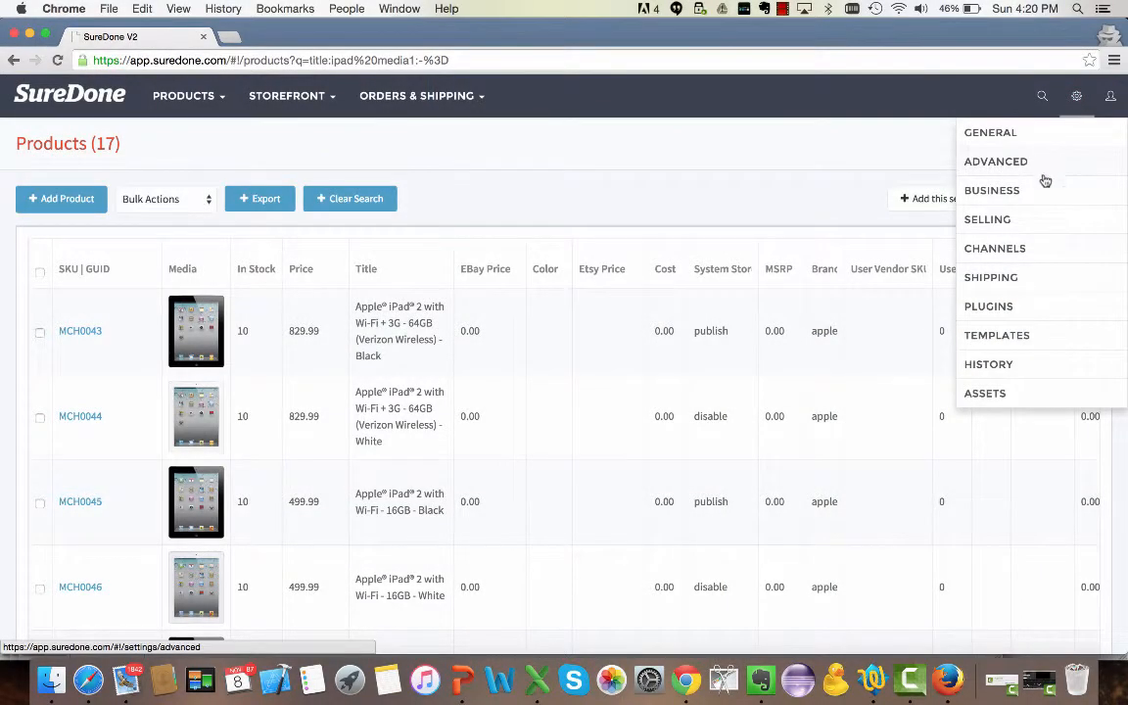
Open channel settings, turn on File Only import in Amazon Main Options, and save the settings.
left_click(1024, 256)
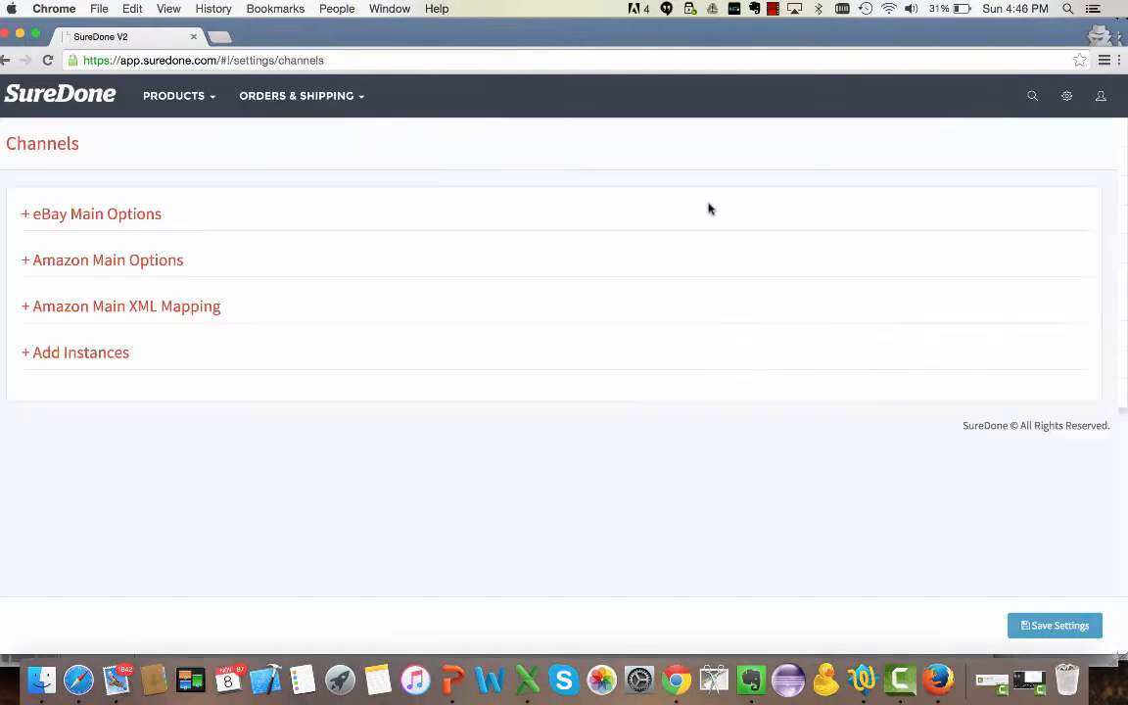
left_click(120, 261)
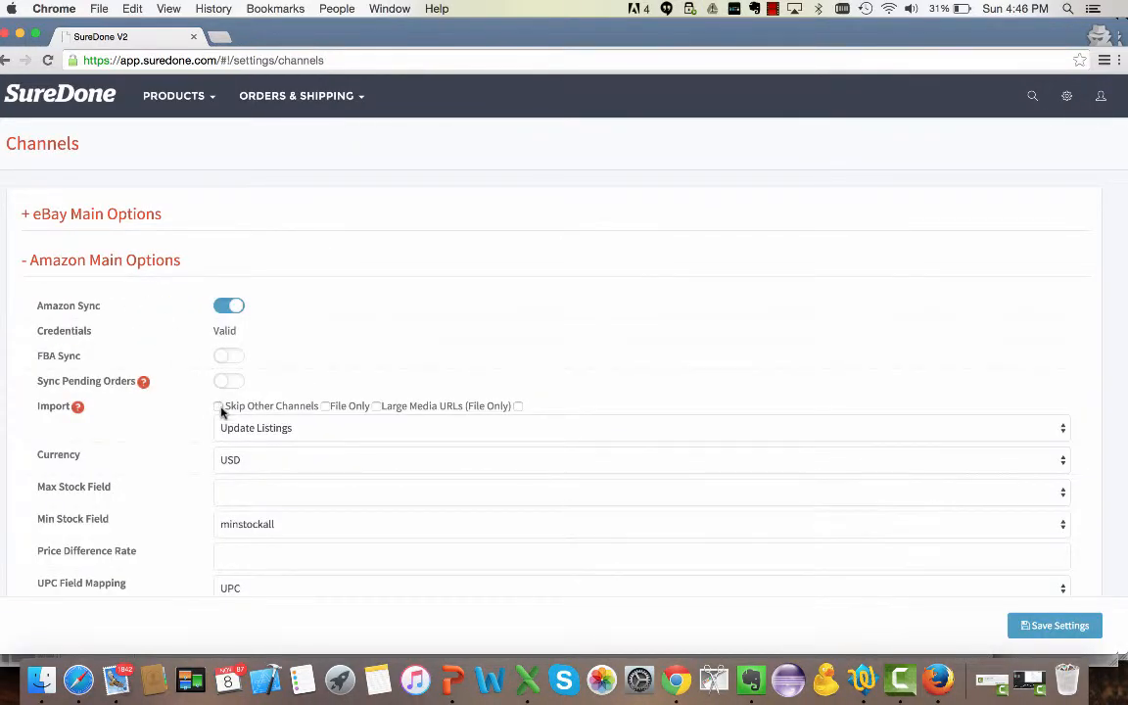
left_click(326, 405)
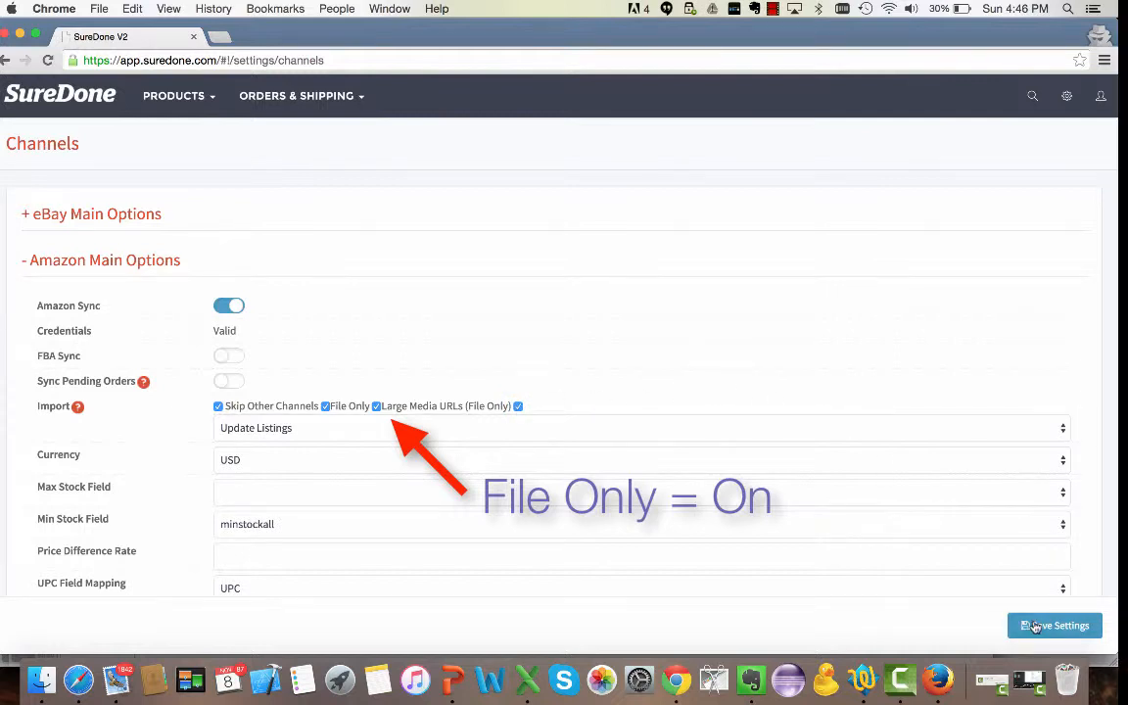
left_click(1035, 627)
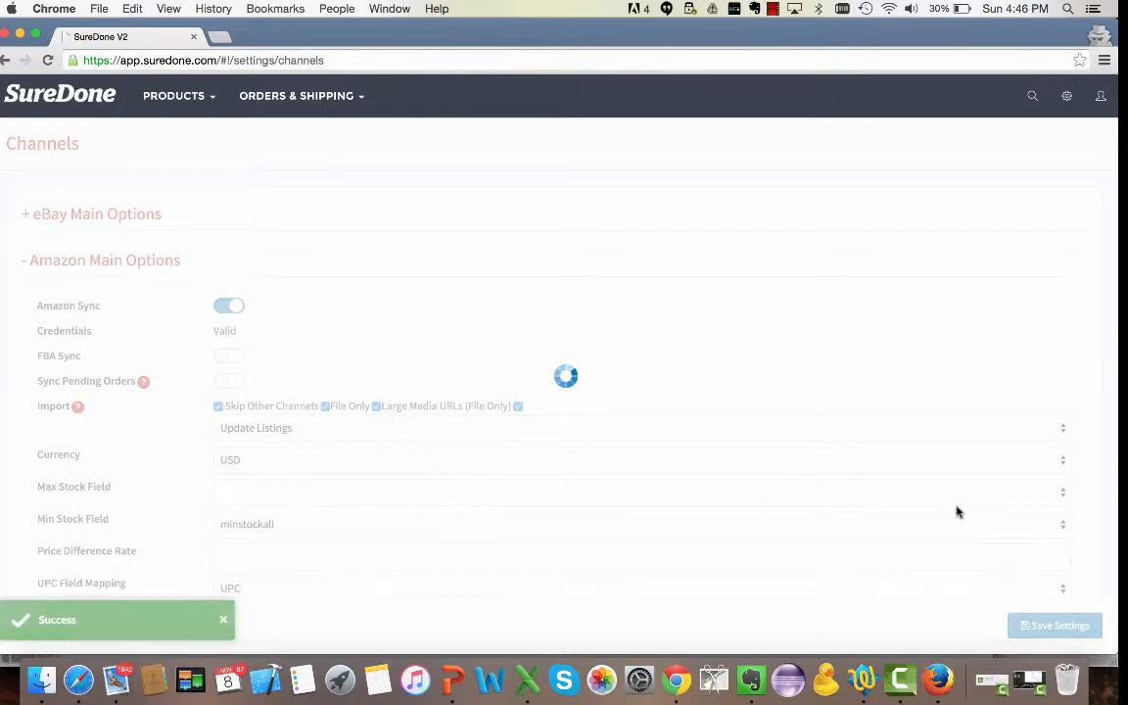
Open the Bulk Uploads page.
left_click(186, 95)
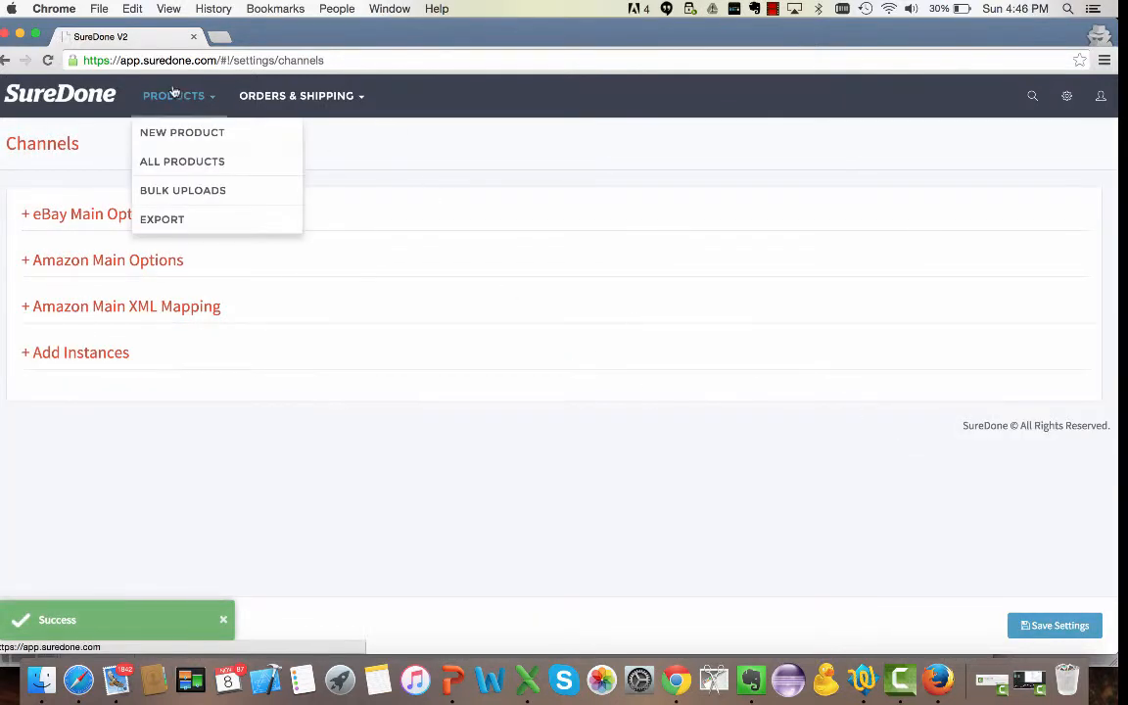
left_click(173, 193)
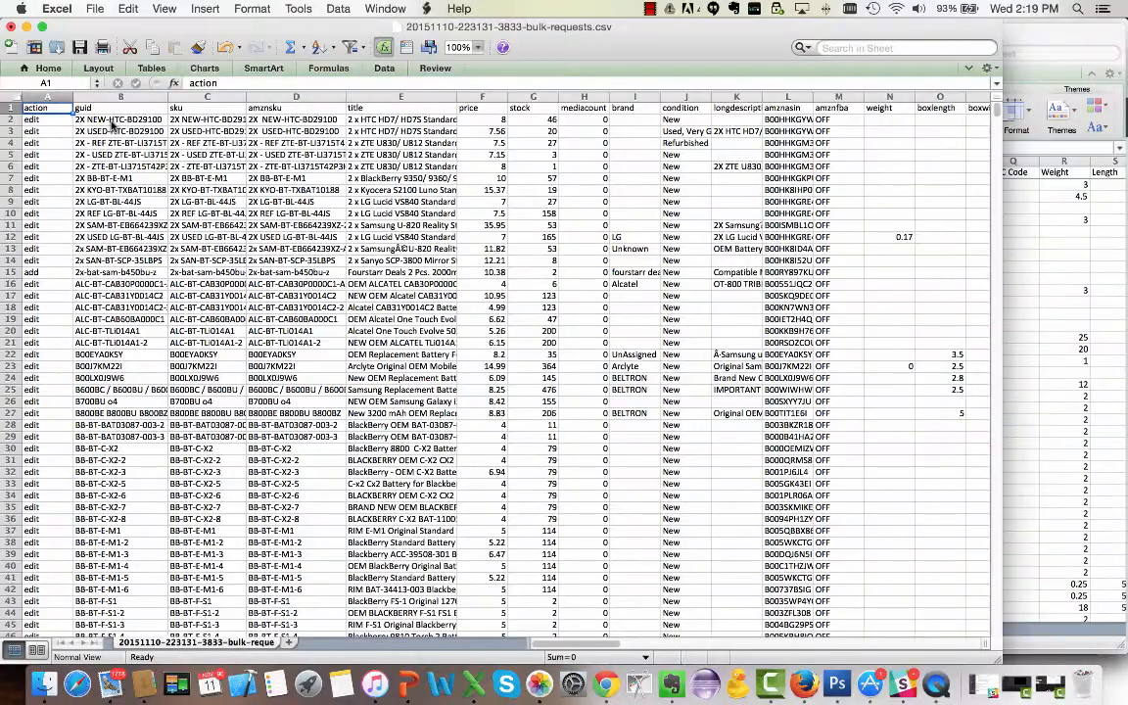
Insert a new blank column before the action column in the bulk requests spreadsheet.
left_click(113, 122)
key("Down")
key("Down")
key("Down")
key("Down")
key("Down")
key("Down")
key("Down")
key("Down")
key("Down")
key("Down")
key("Down")
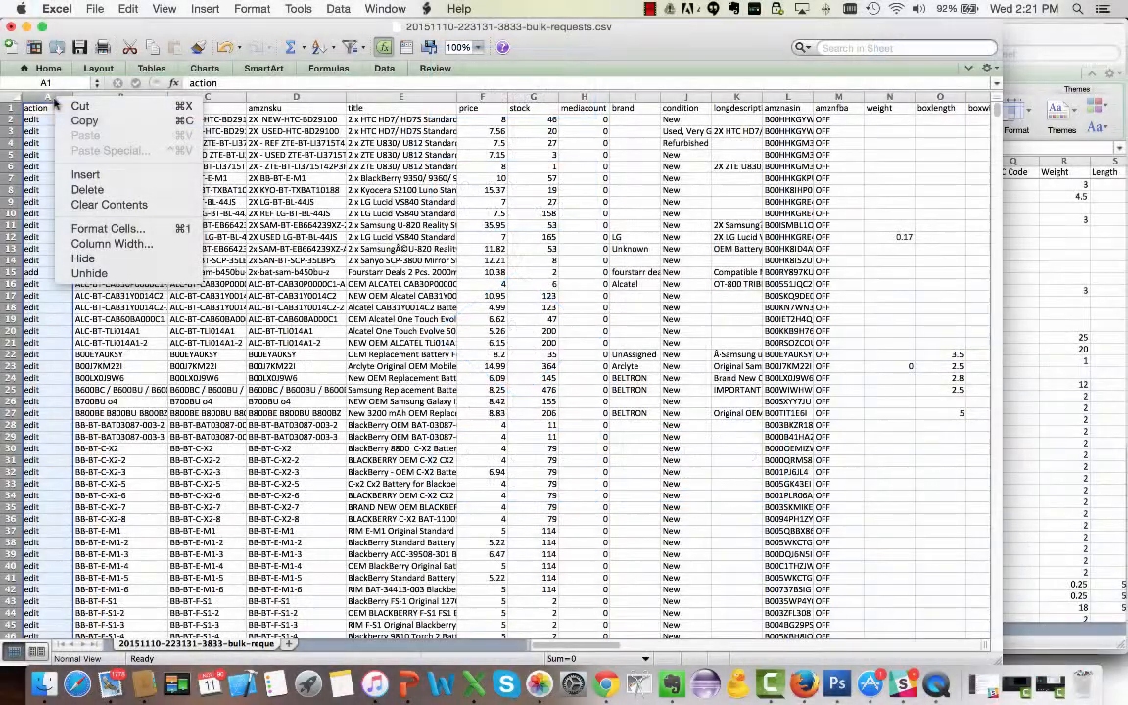
left_click(85, 175)
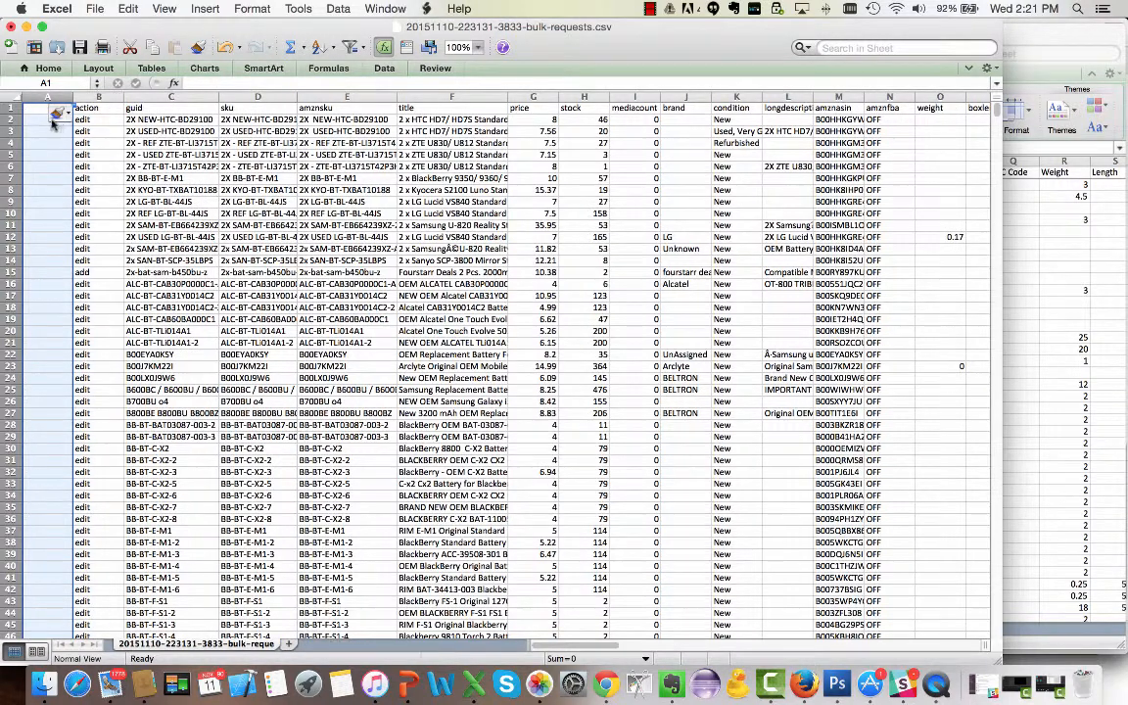
Begin a VLOOKUP formula in cell A2 using the guid cell C2 as the lookup value.
type("=VLOOKUP")
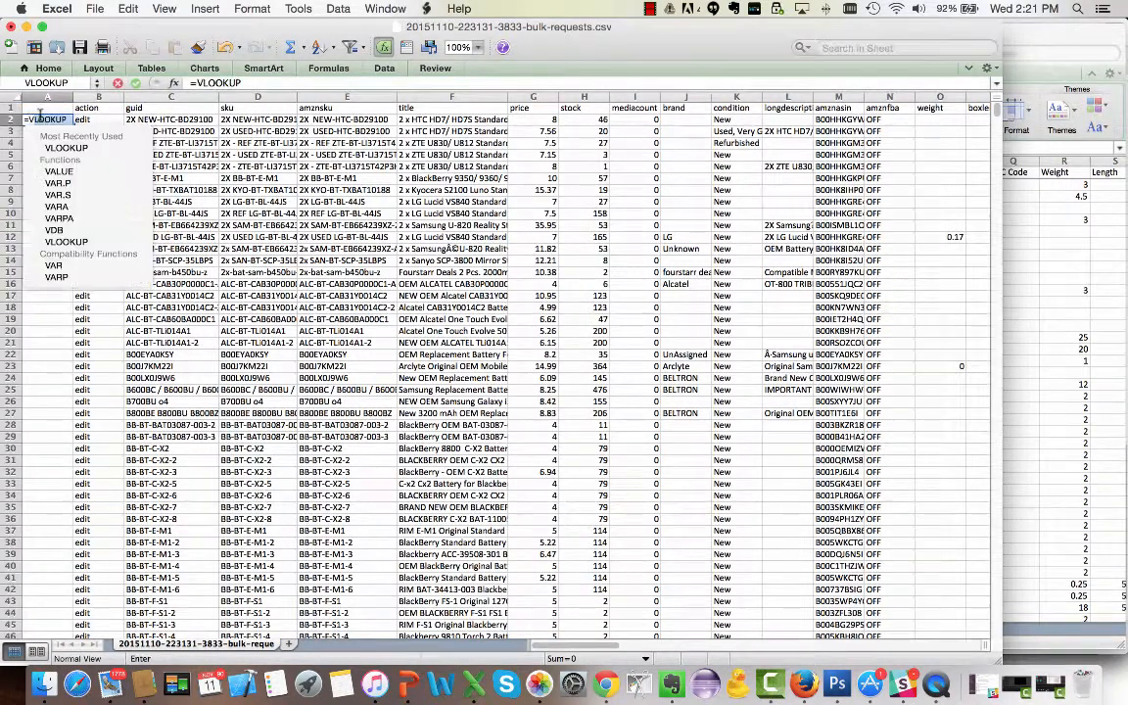
double_click(65, 147)
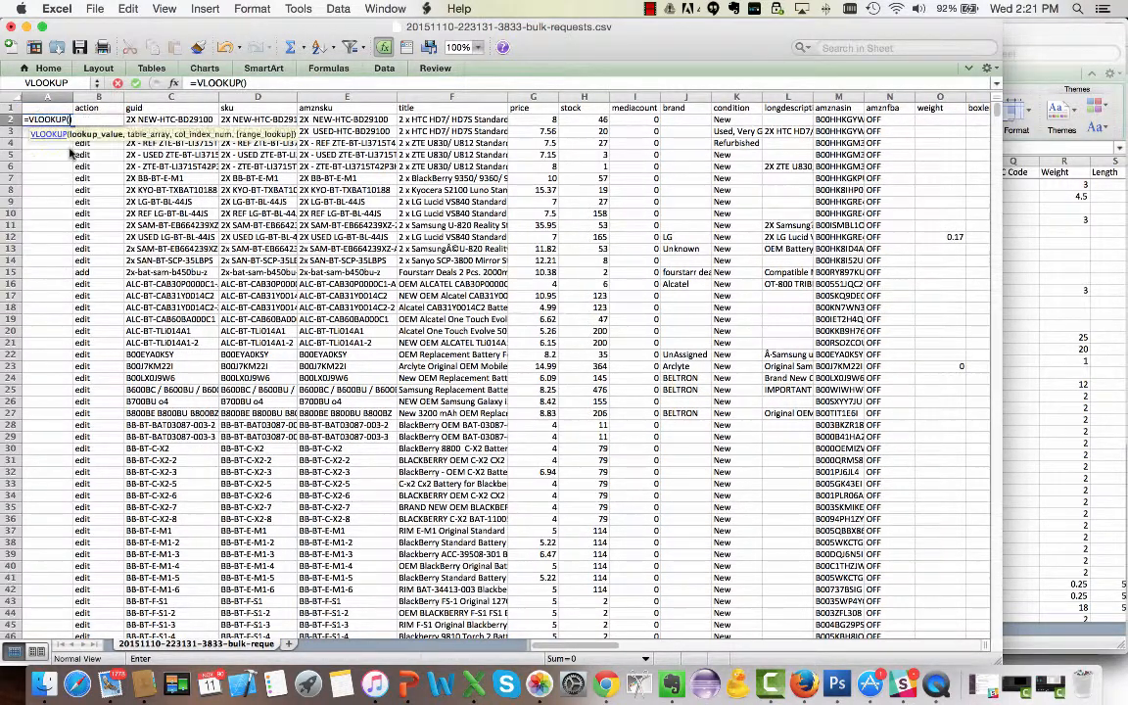
left_click(162, 118)
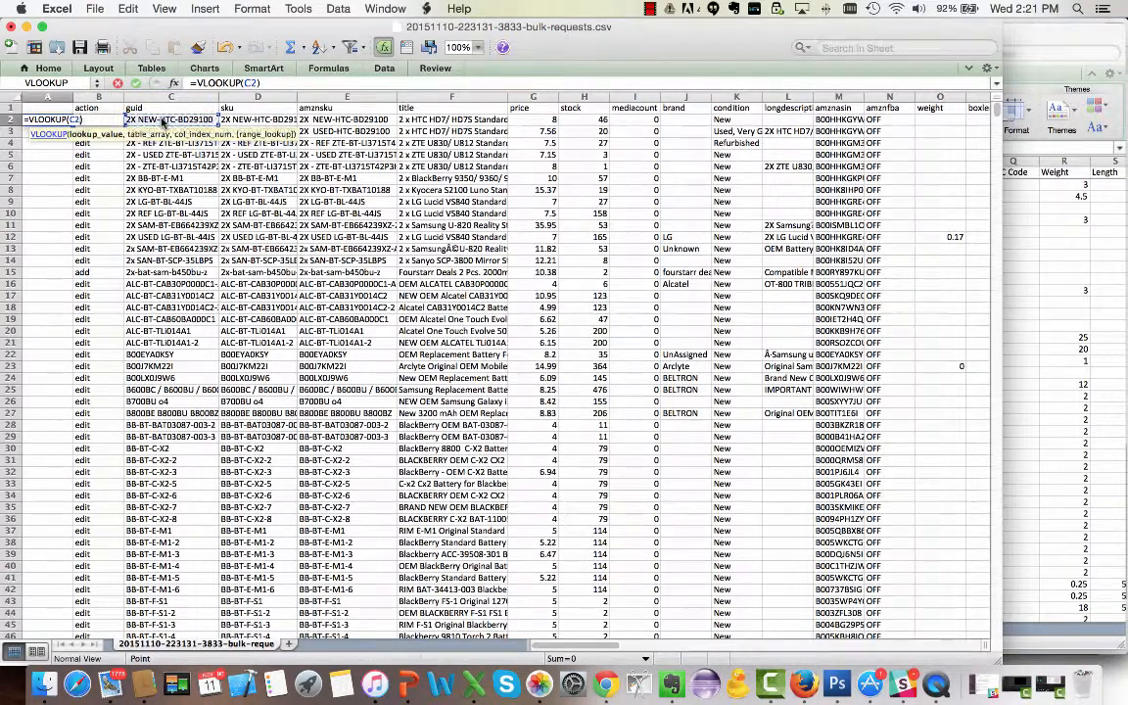
key("Return")
left_click(620, 391)
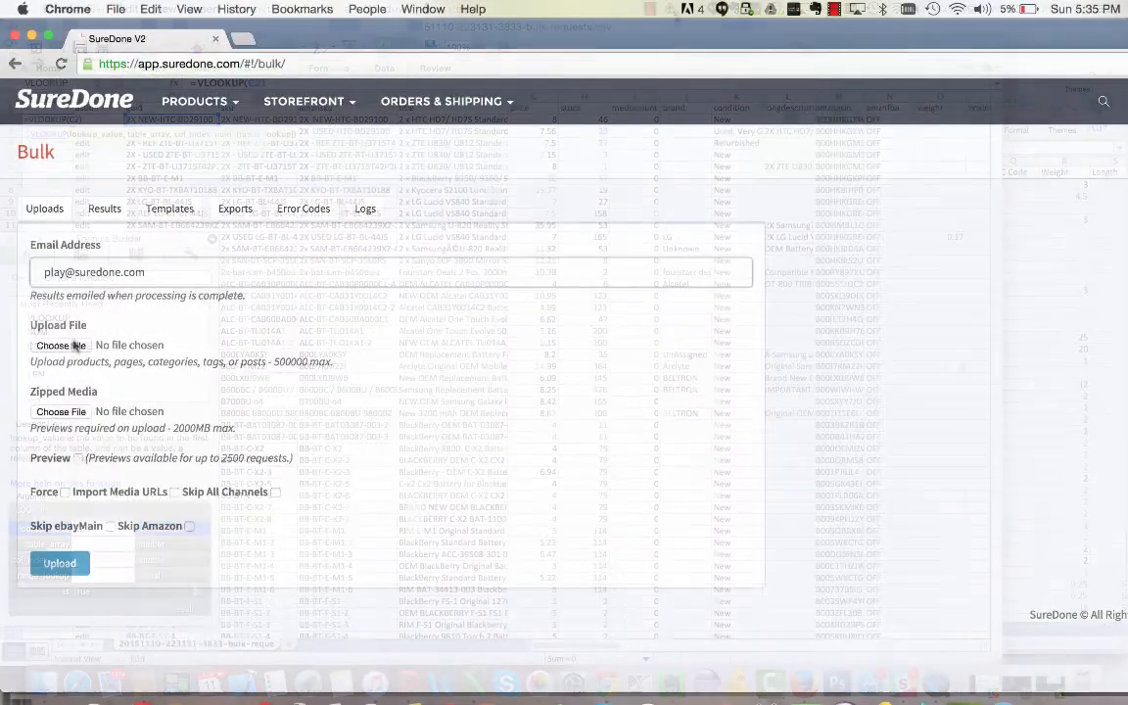
left_click(68, 345)
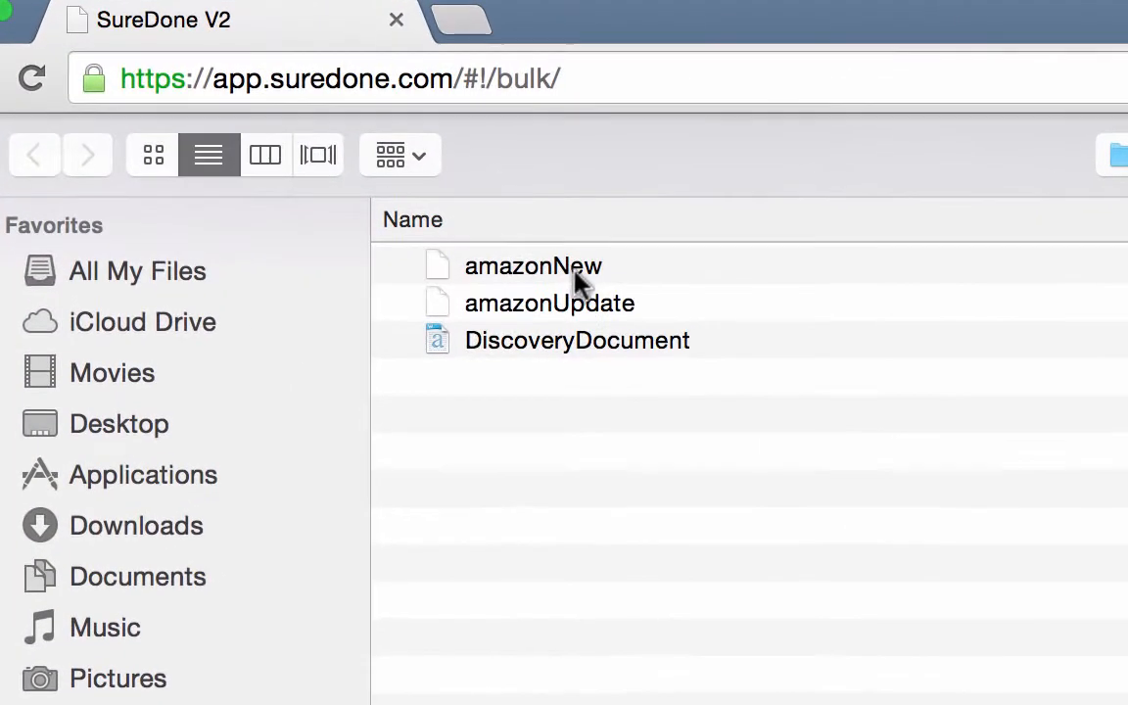
Choose amazonNew.csv as the upload file and enable the Import Media URLs and Skip All Channels options.
left_click(385, 188)
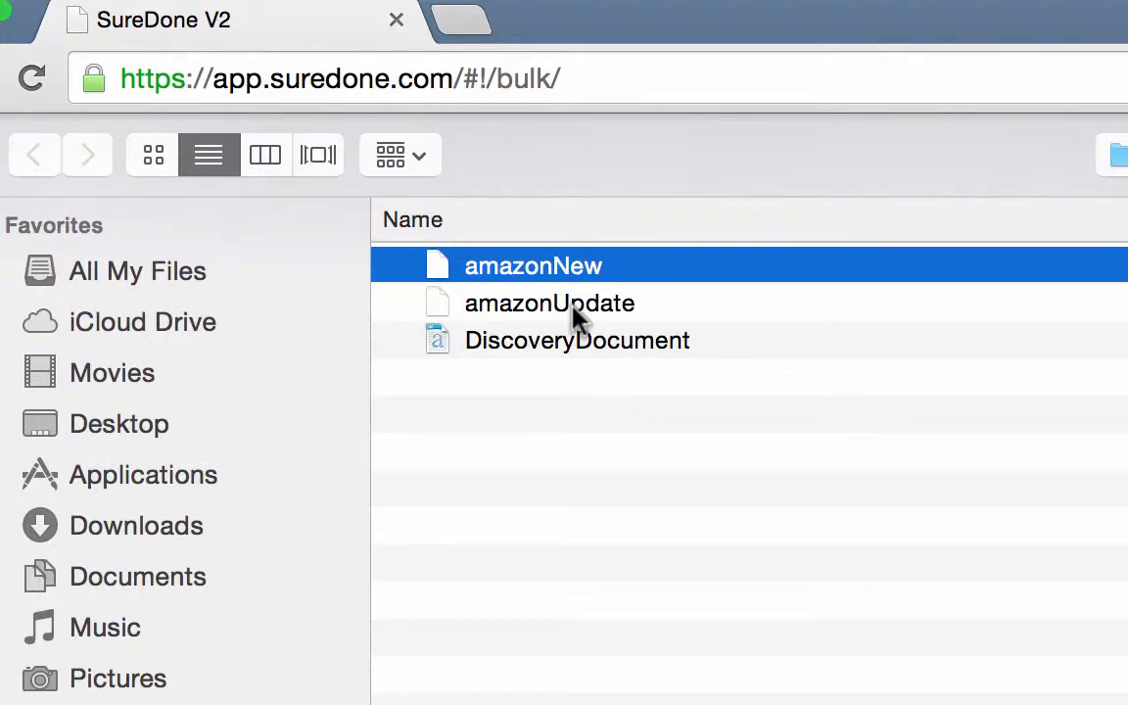
left_click(577, 315)
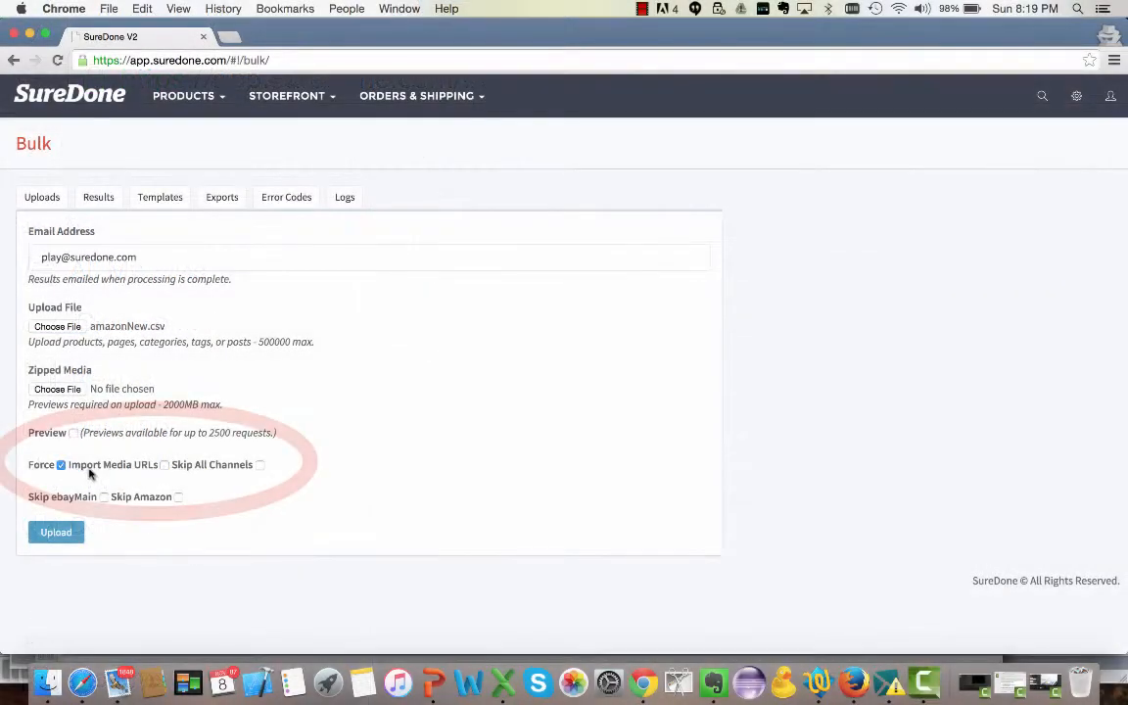
left_click(164, 465)
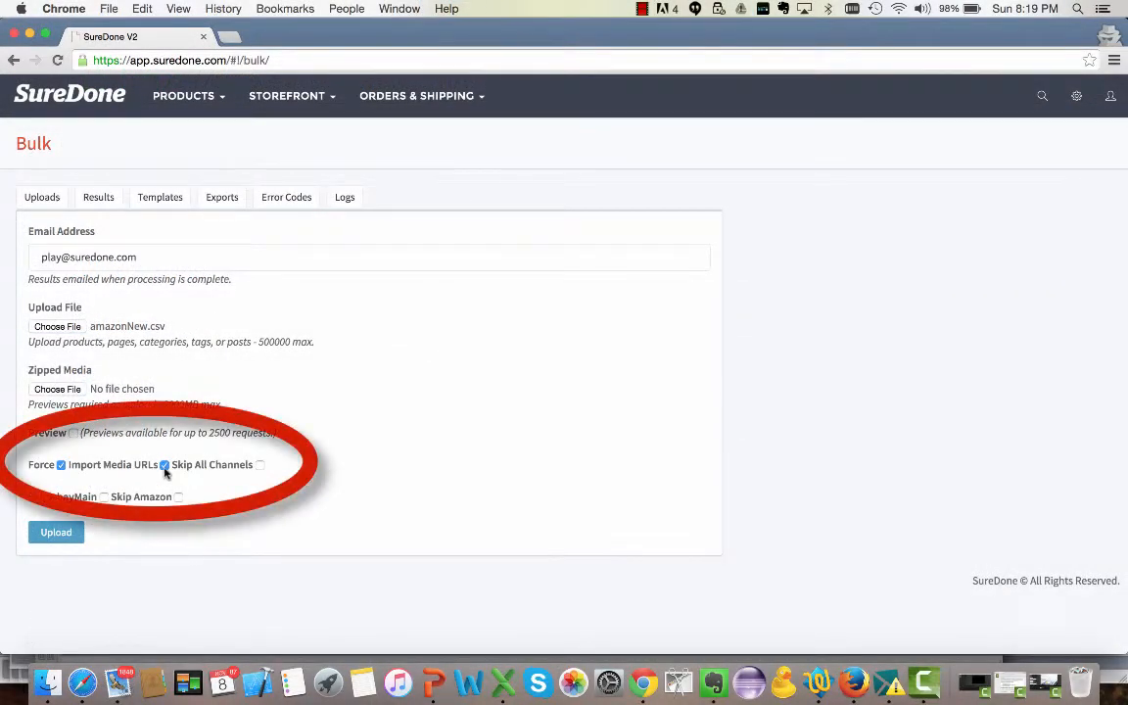
left_click(260, 466)
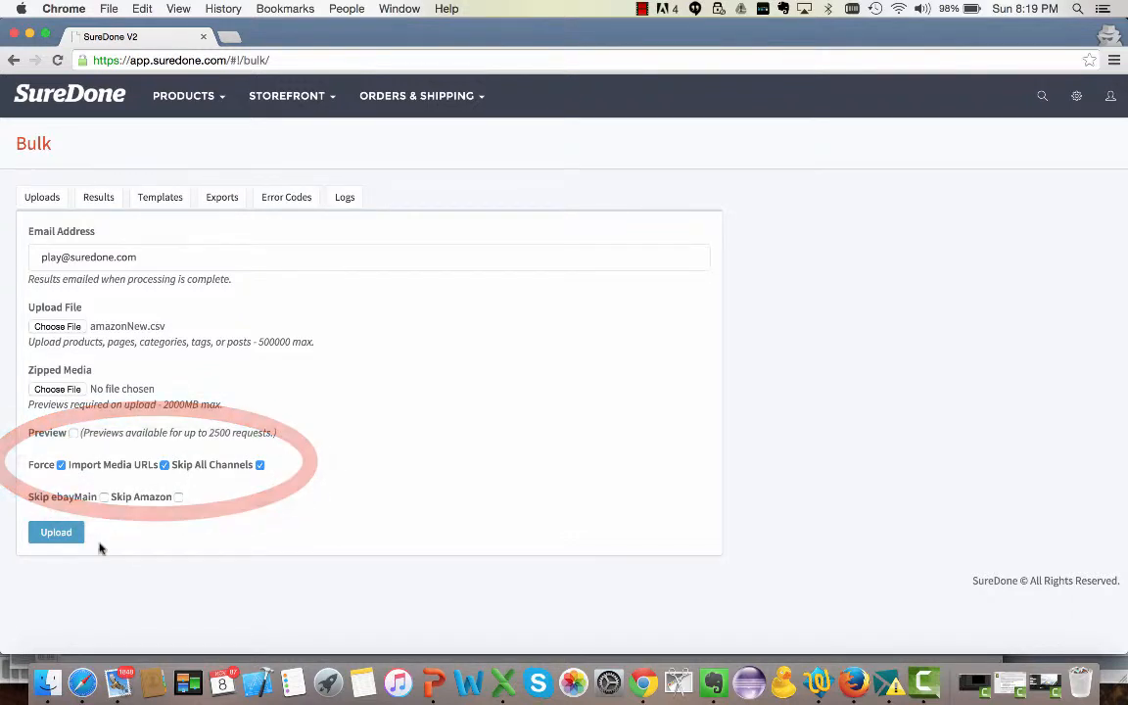